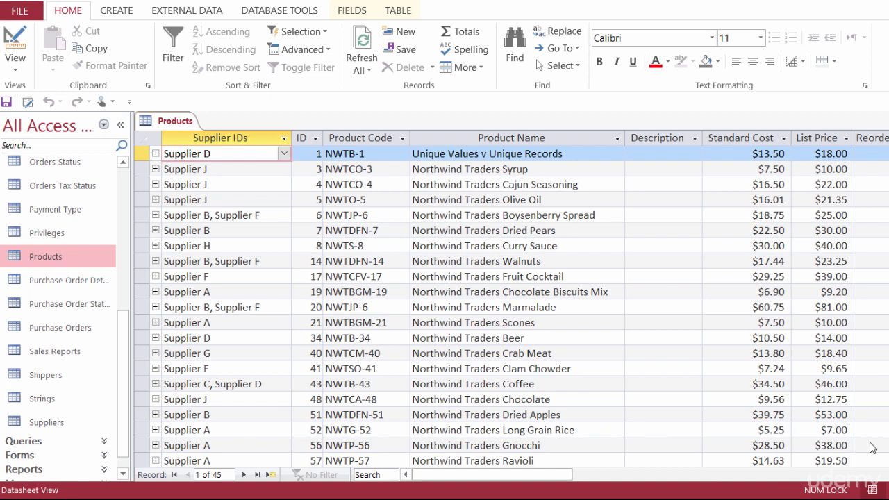
# - Paste Products as 'Copy Of Products' with Structure and Data, then reopen the Products datasheet
pyautogui.hotkey('ctrl', 'w')
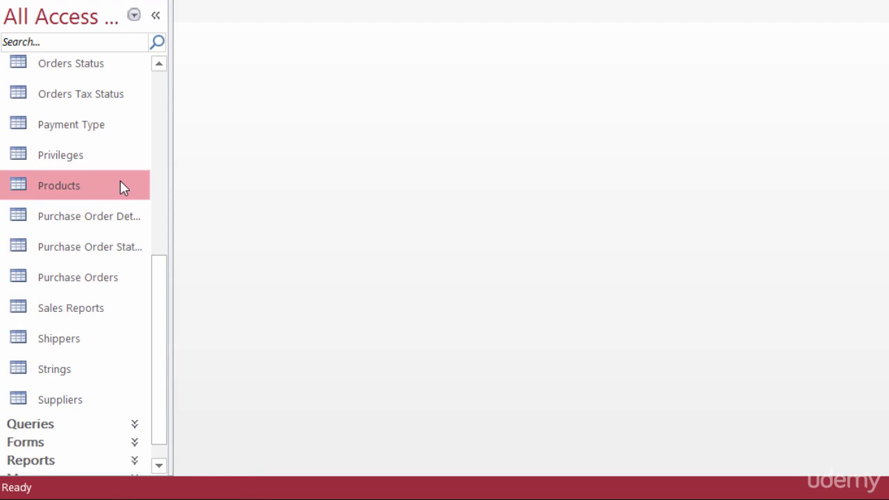
pyautogui.hotkey('ctrl', 'v')
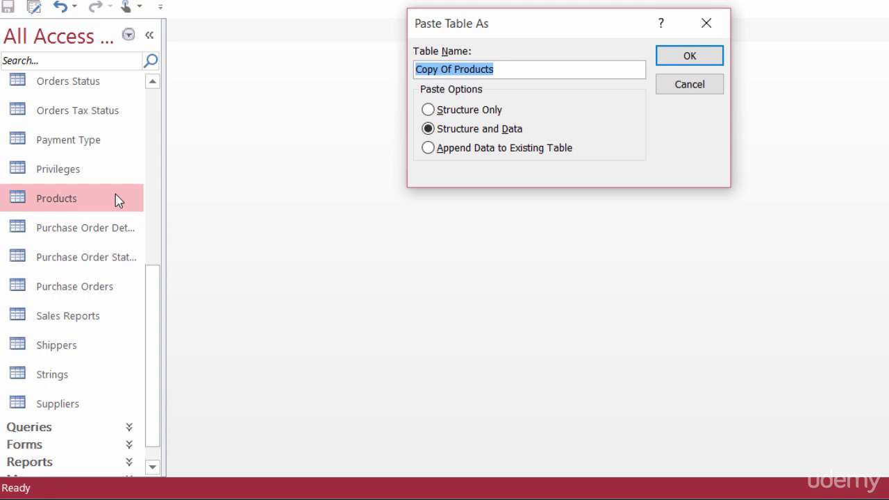
pyautogui.press('Return')
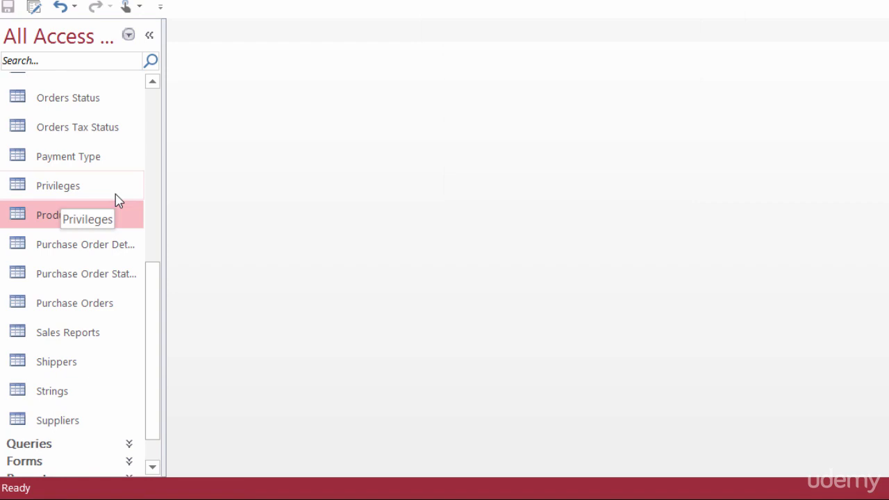
pyautogui.click(154, 109)
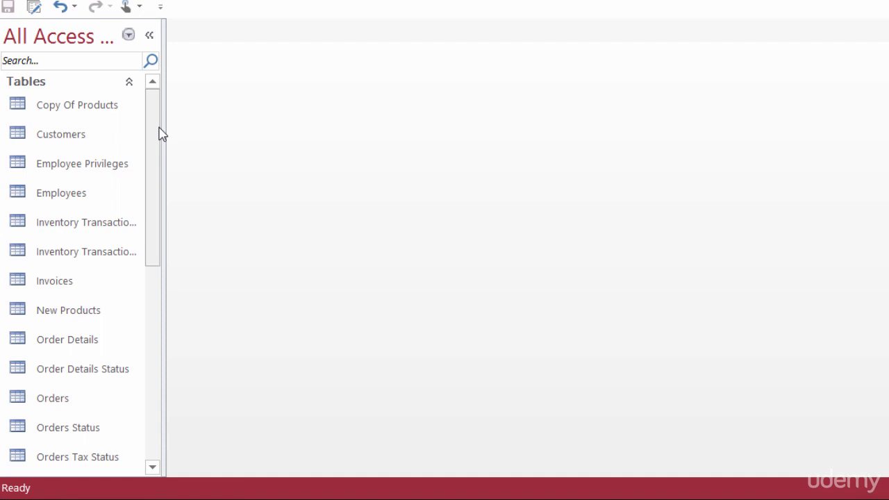
pyautogui.click(154, 290)
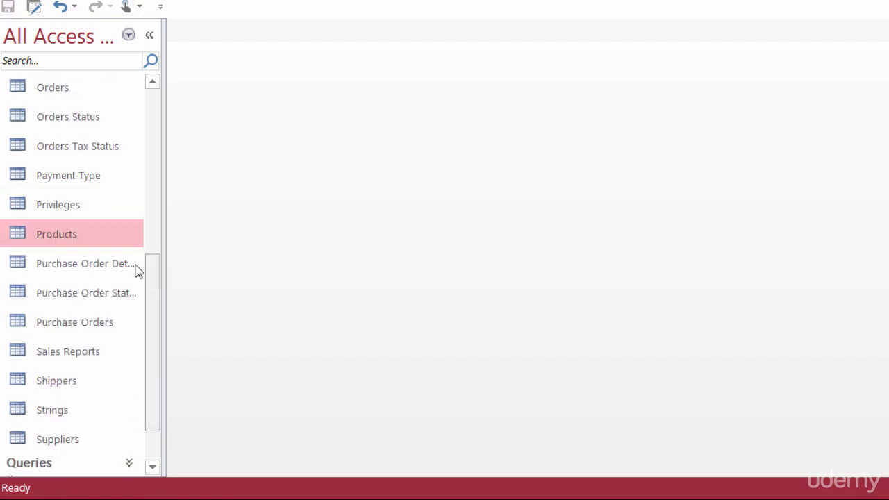
pyautogui.doubleClick(105, 241)
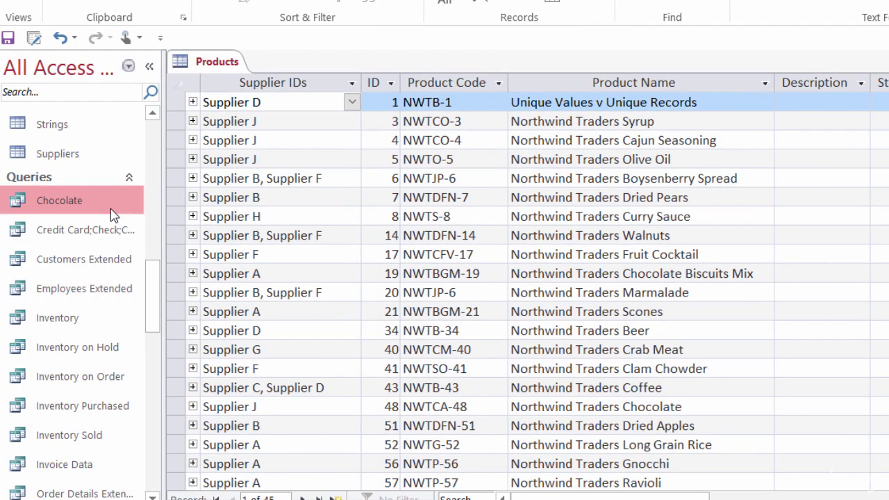
# - Open the Chocolate query in Design View and switch its query type to Update
pyautogui.rightClick(107, 207)
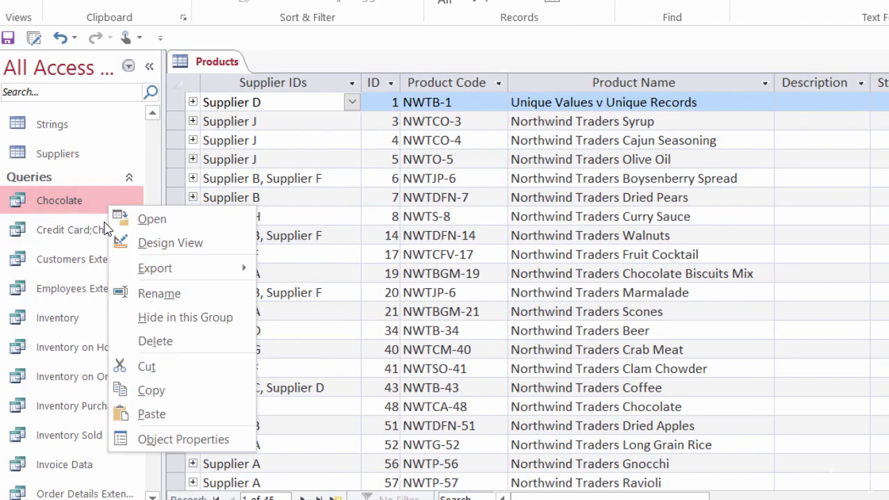
pyautogui.click(142, 242)
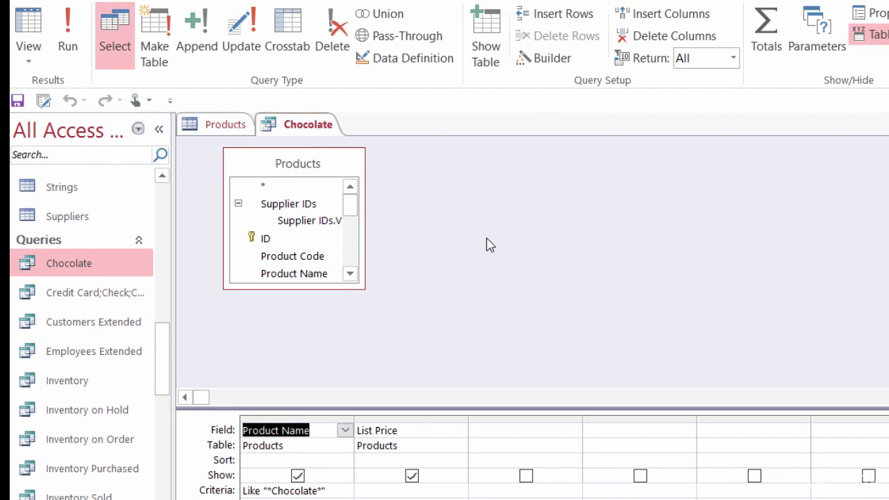
pyautogui.click(257, 46)
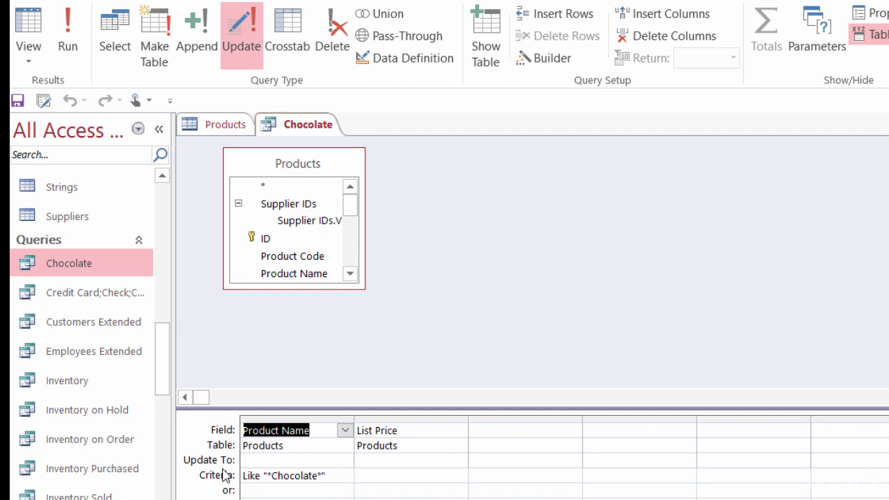
# - Check the Chocolate Biscuits Mix and Northwind Traders Chocolate records in the Products datasheet
pyautogui.click(369, 464)
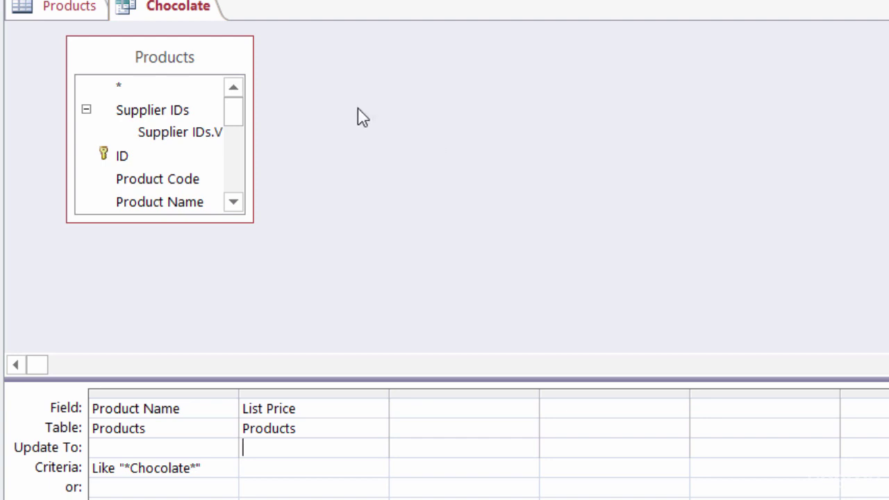
pyautogui.click(82, 9)
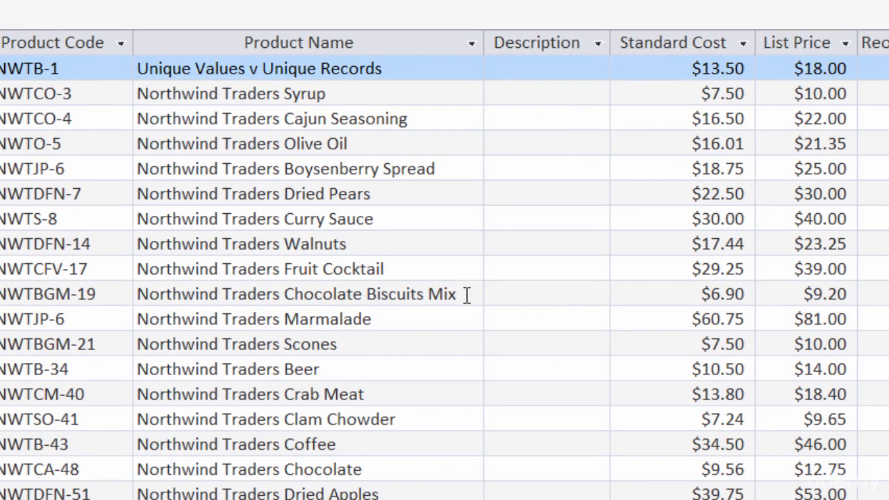
pyautogui.click(467, 295)
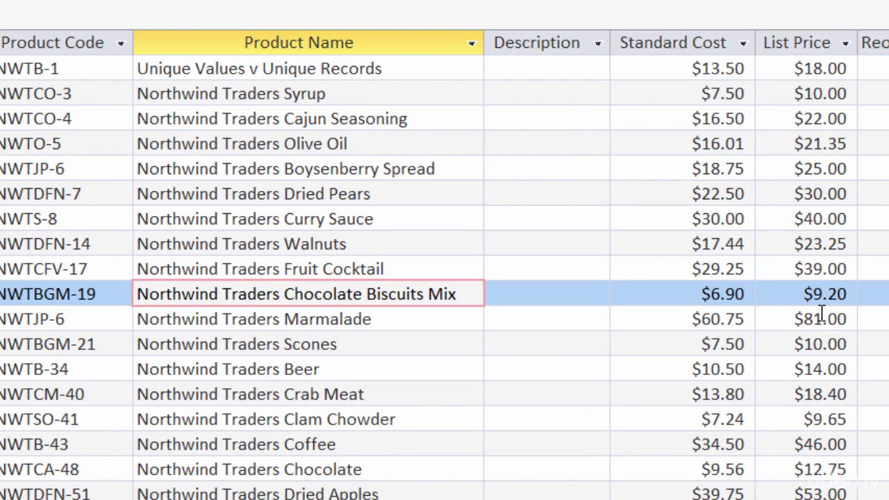
pyautogui.click(451, 469)
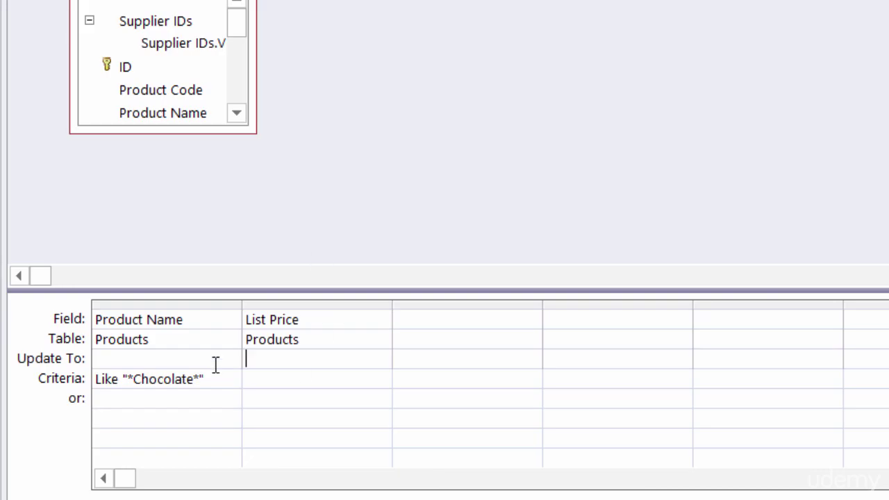
# - Enter [List Price] * 1.1 in the List Price column's Update To cell
pyautogui.click(264, 358)
pyautogui.write('[List')
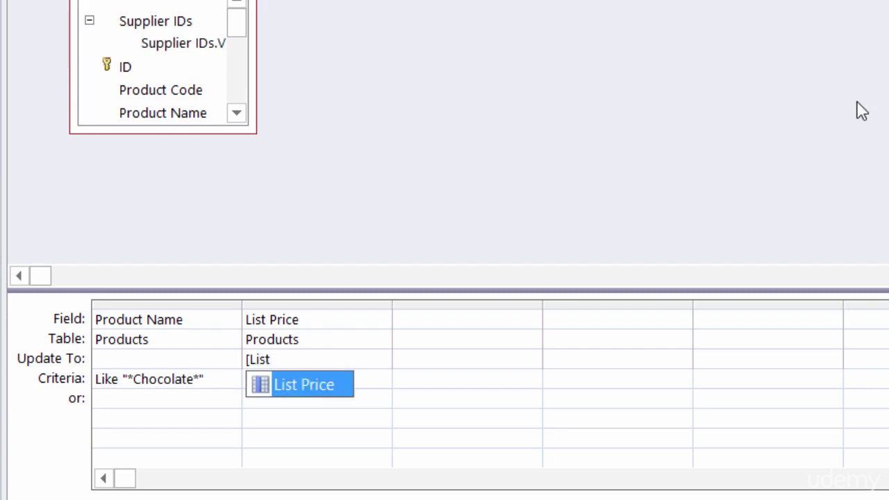
pyautogui.click(317, 387)
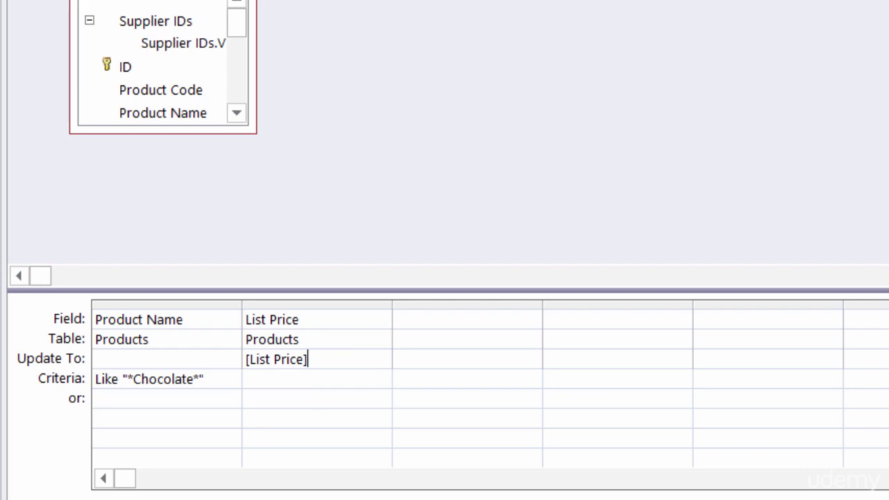
pyautogui.write('* 1.1')
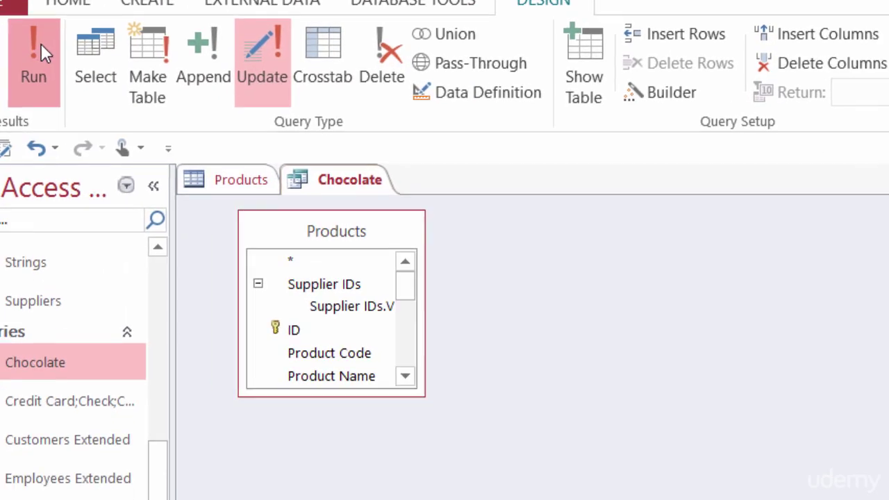
# - Run the update on the 2 chocolate rows, preview List Price ($10.12, $14.03), then return to Design View
pyautogui.click(36, 52)
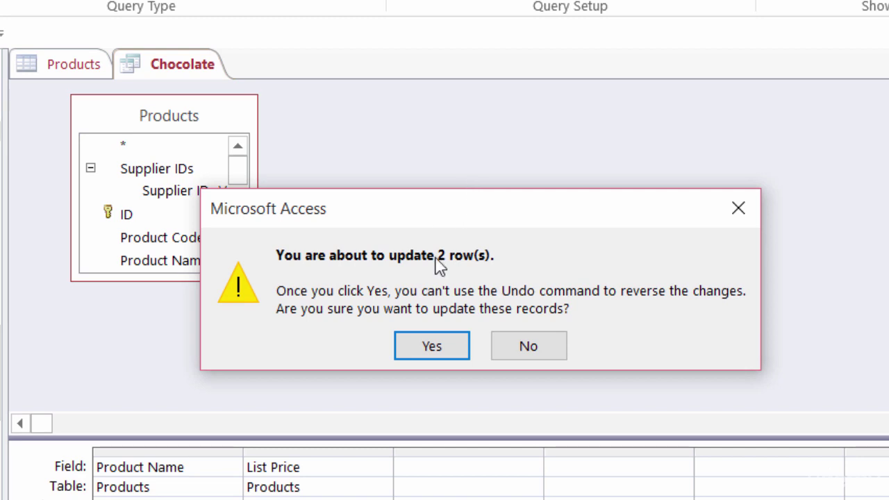
pyautogui.click(425, 343)
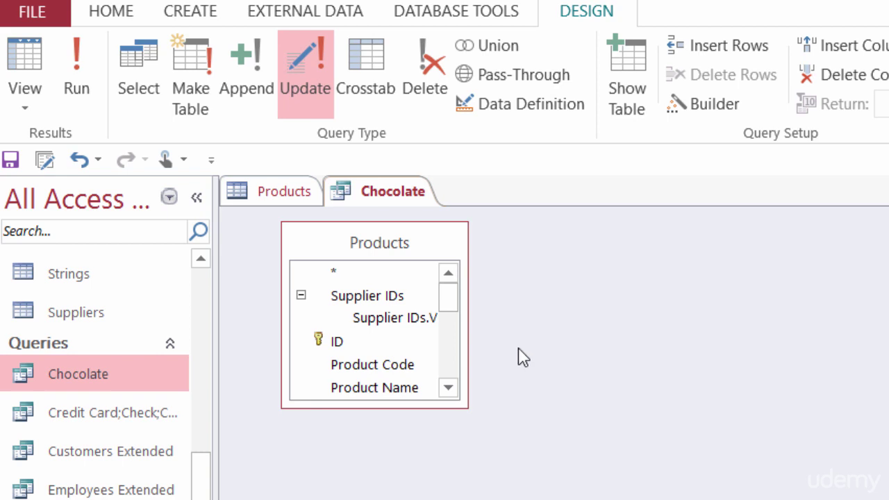
pyautogui.click(36, 72)
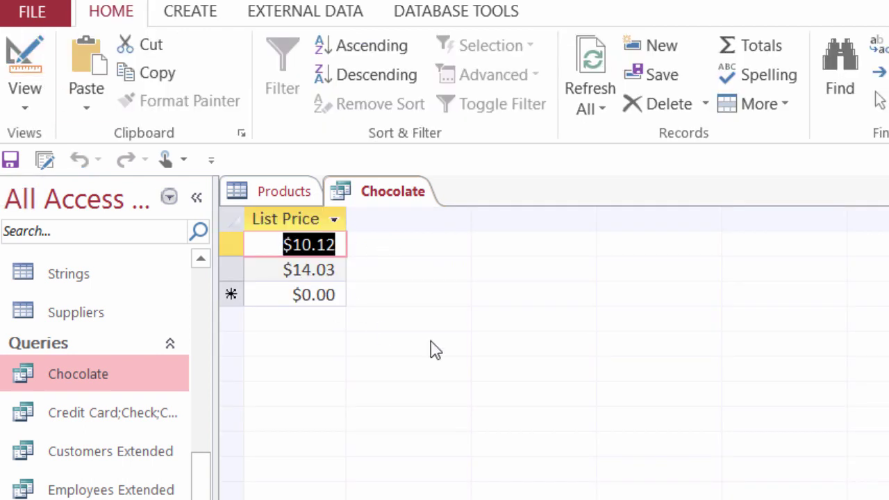
pyautogui.click(28, 66)
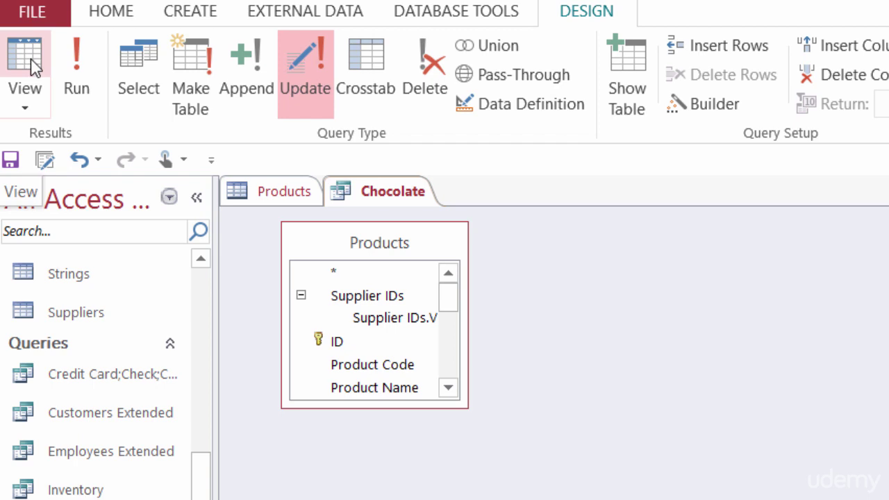
# - Save the query as a new object named updChocolatePriceIncrease and close its design
pyautogui.click(27, 21)
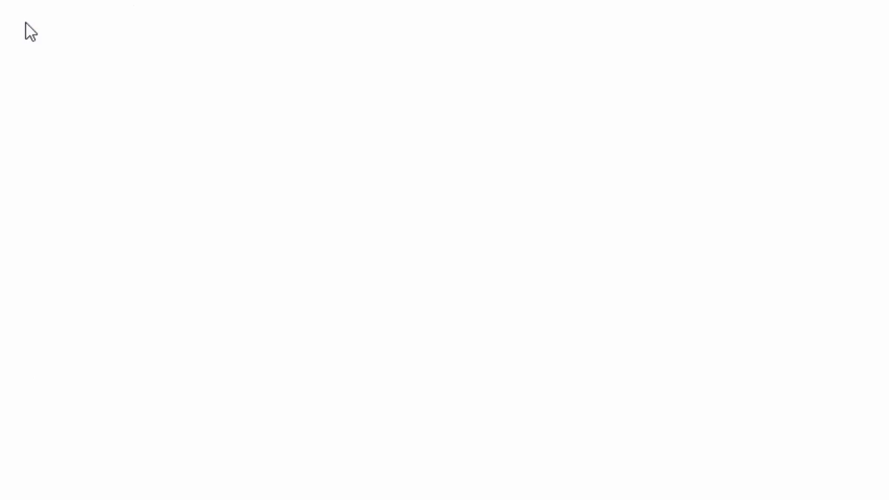
pyautogui.click(63, 231)
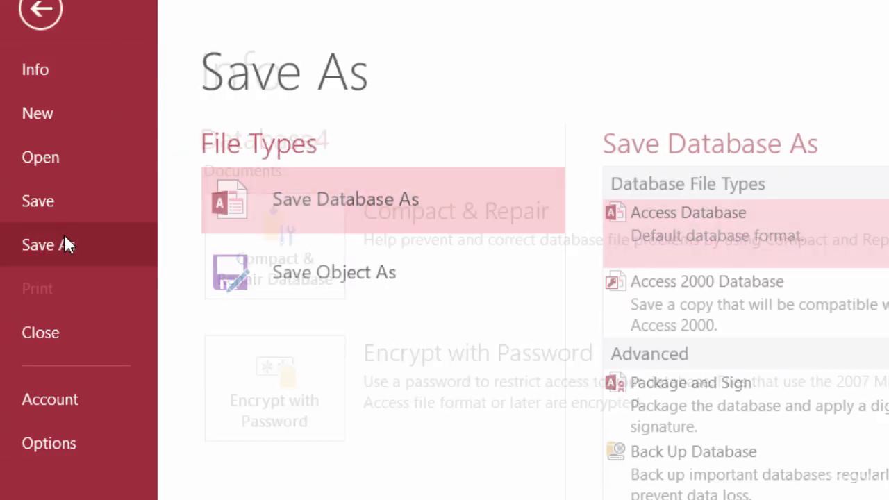
pyautogui.click(283, 272)
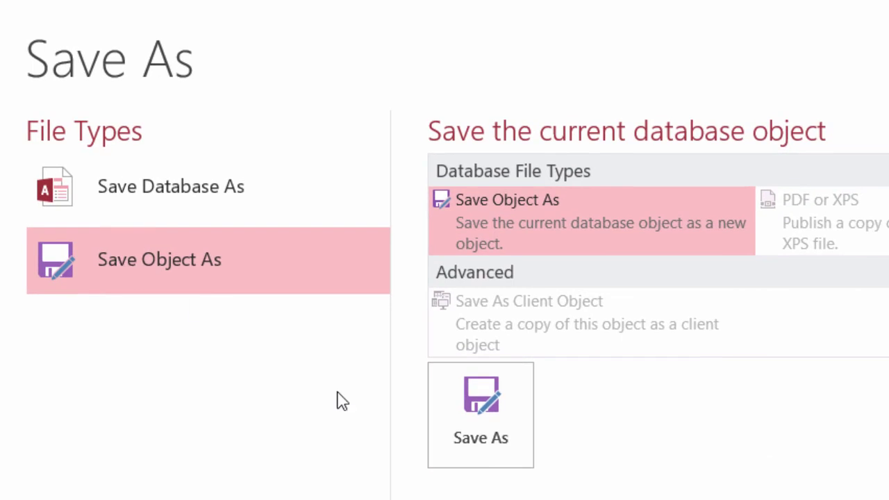
pyautogui.click(451, 430)
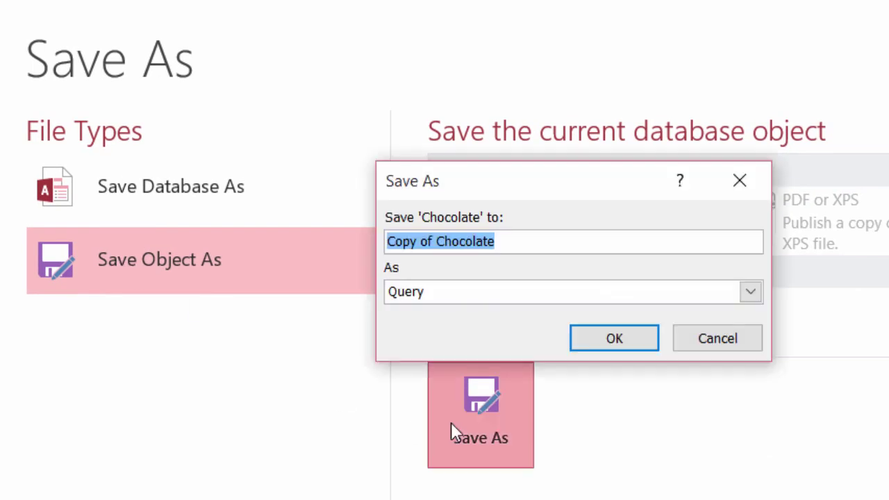
pyautogui.write('upd')
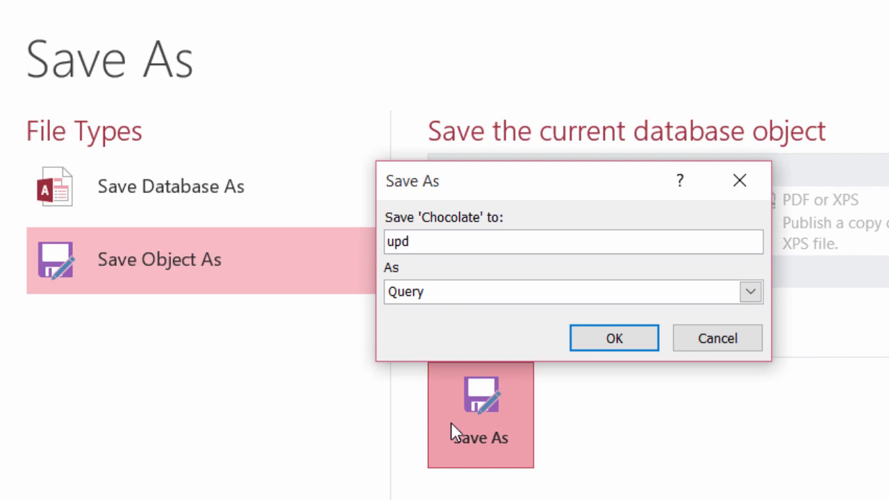
pyautogui.write('ChocolatePri')
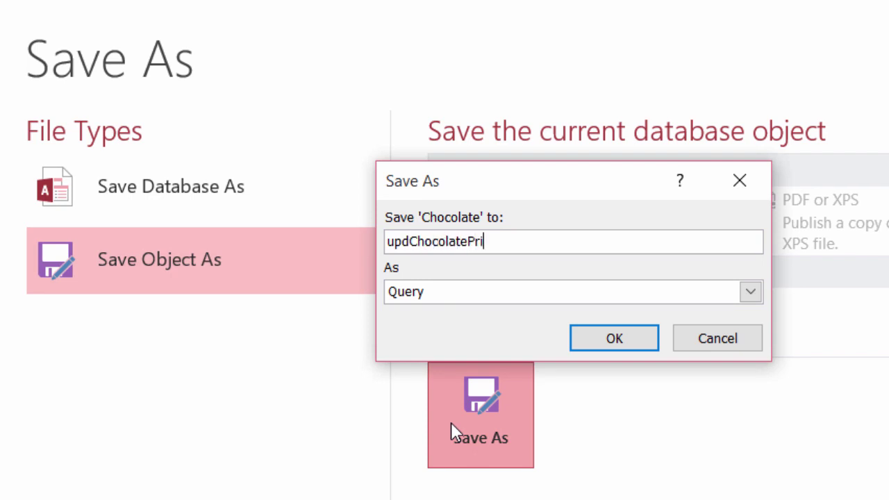
pyautogui.write('ceIncrease')
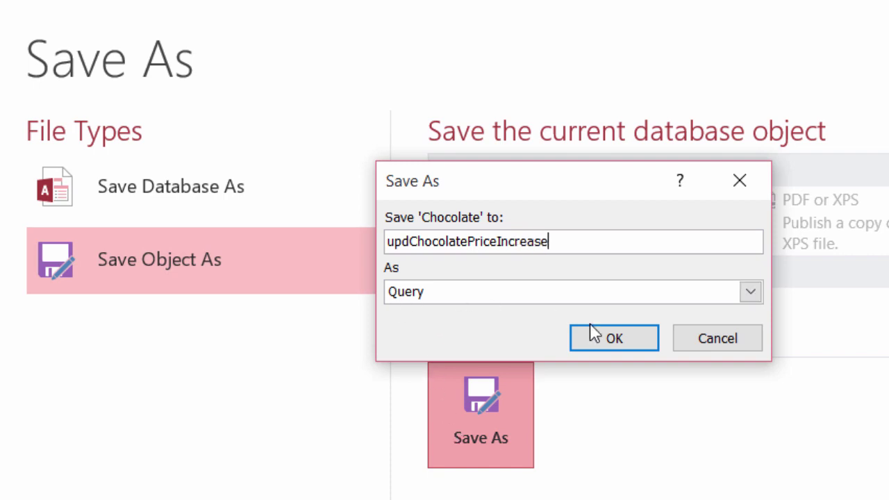
pyautogui.click(605, 340)
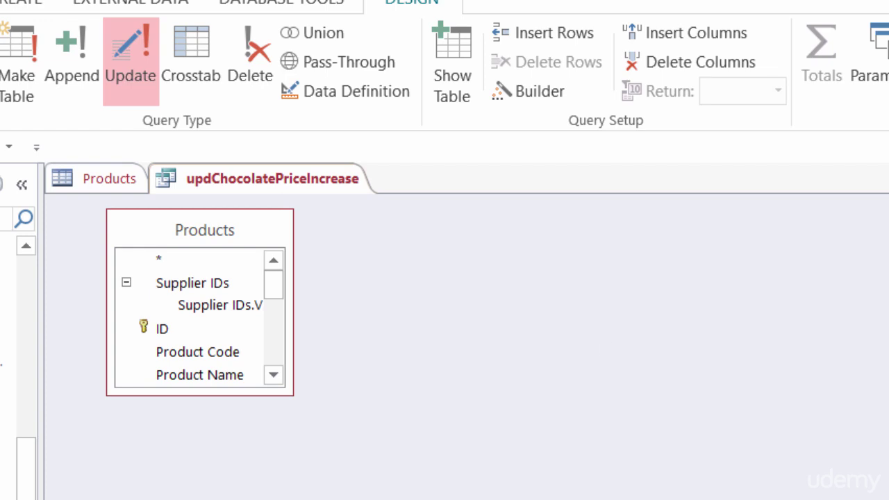
pyautogui.hotkey('ctrl', 'w')
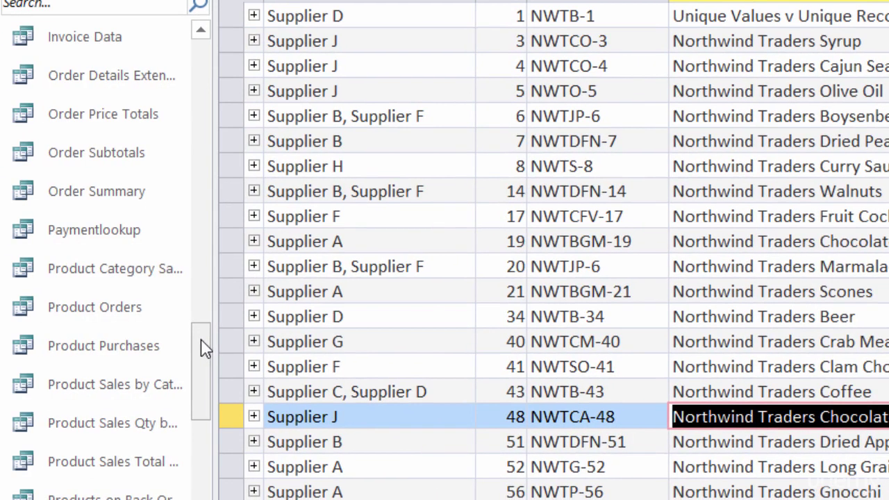
# - Scroll the Navigation Pane down and run the updChocolatePriceIncrease query
pyautogui.moveTo(207, 425); pyautogui.dragTo(205, 494)
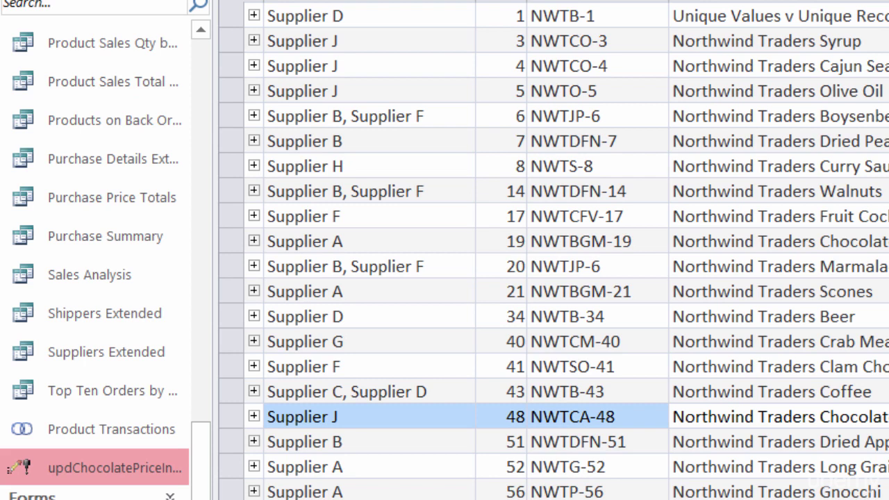
pyautogui.doubleClick(113, 472)
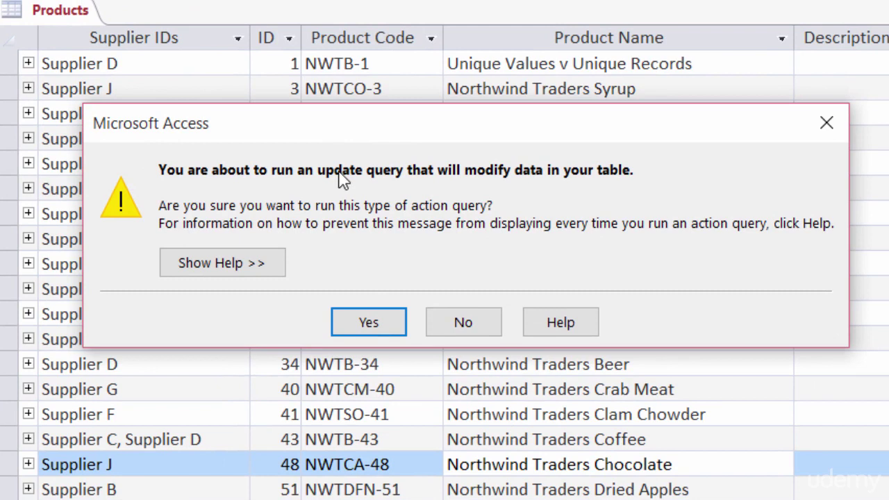
# - Confirm the 2-row update, refresh Products, and check the new prices $11.13 and $15.43
pyautogui.click(369, 326)
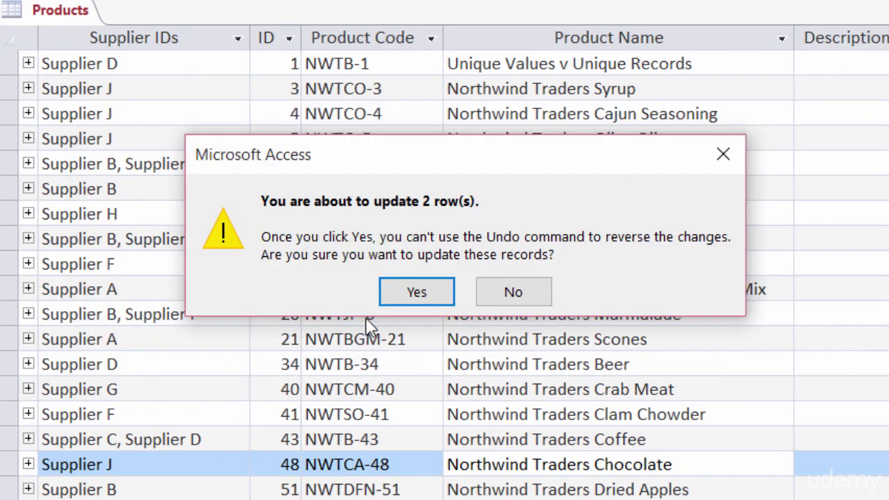
pyautogui.click(409, 295)
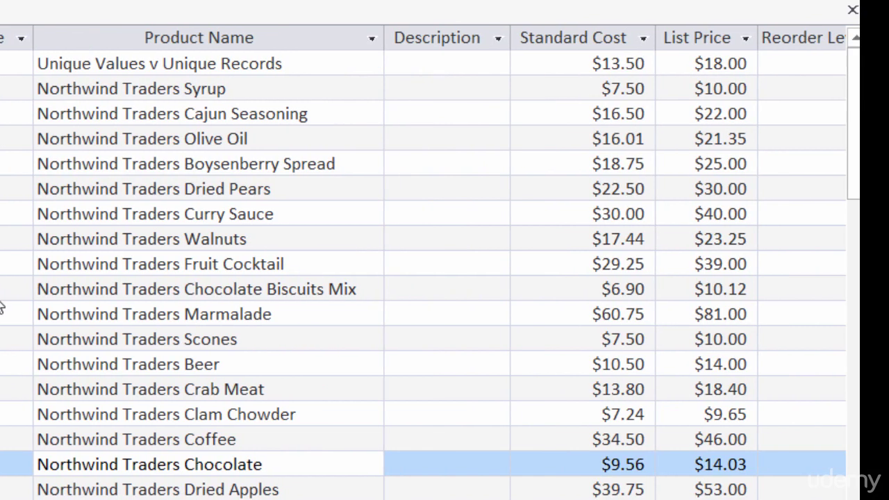
pyautogui.hotkey('shift', 'F9')
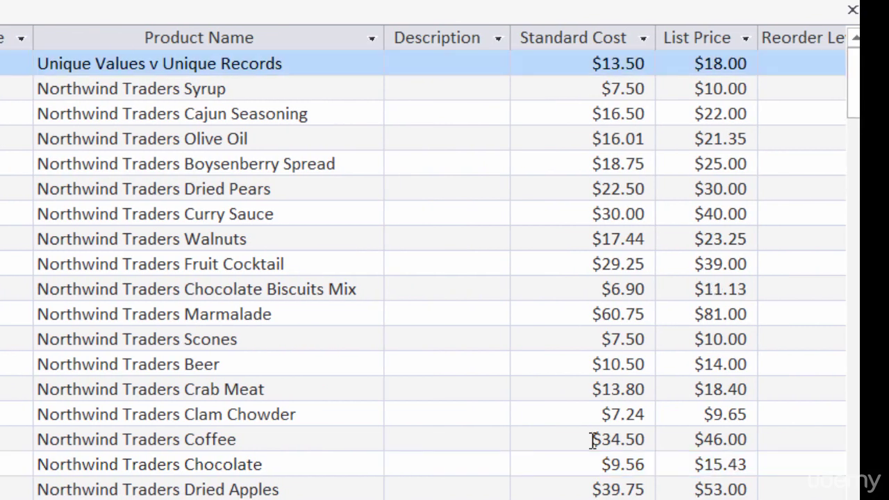
pyautogui.click(715, 464)
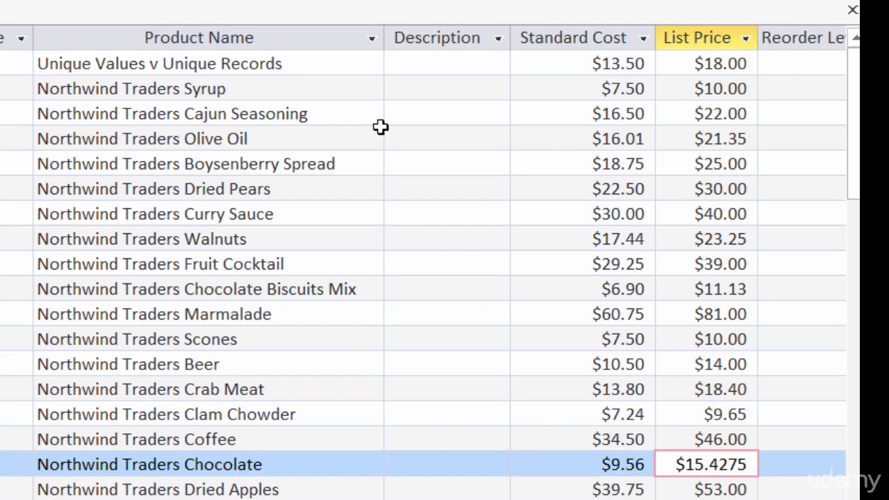
pyautogui.click(338, 284)
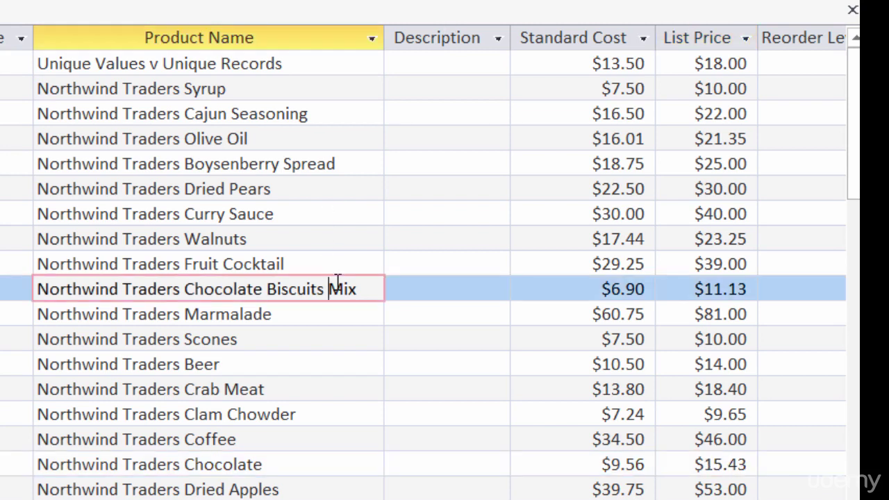